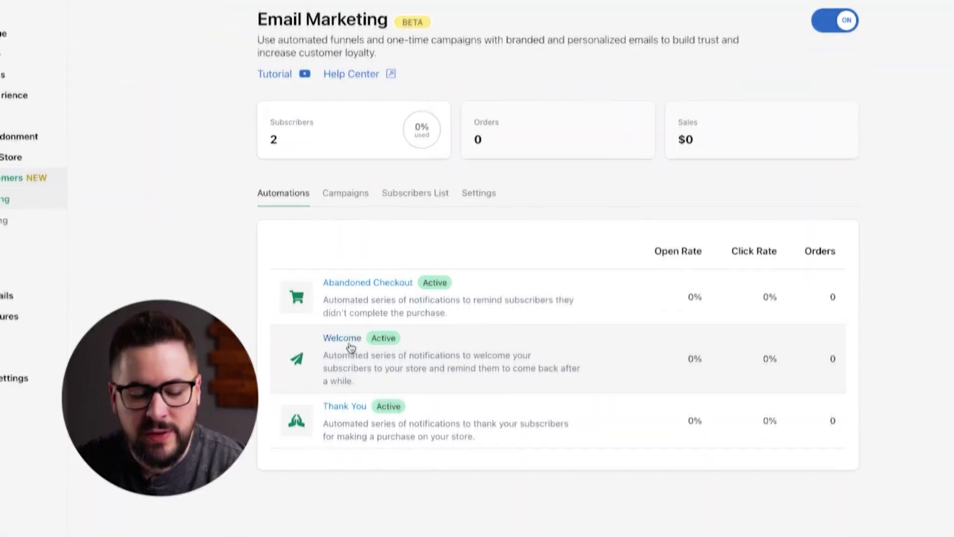
Step: Open the Welcome automation and review its three messages sent at 0 minutes, 24 hours and 34 hours
click(343, 335)
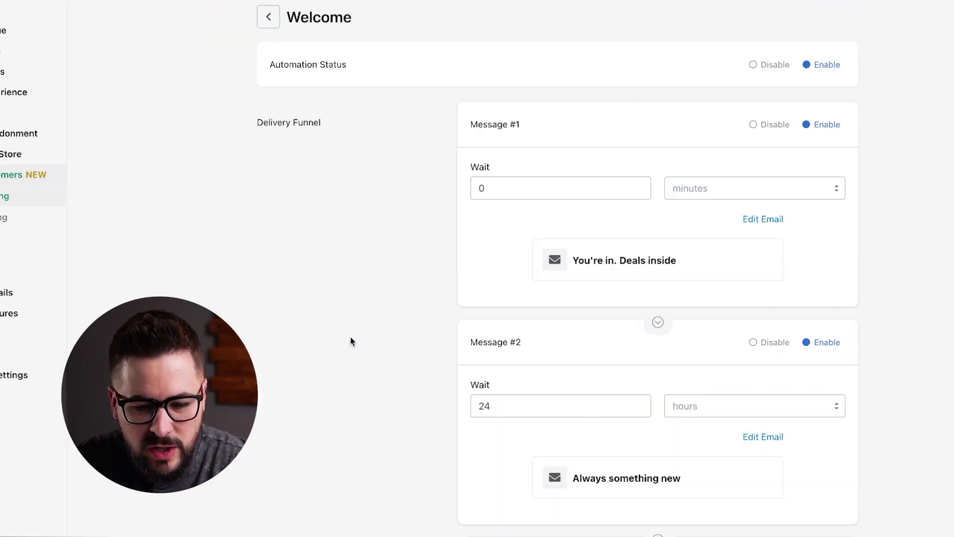
scroll(920, 212, down, 5)
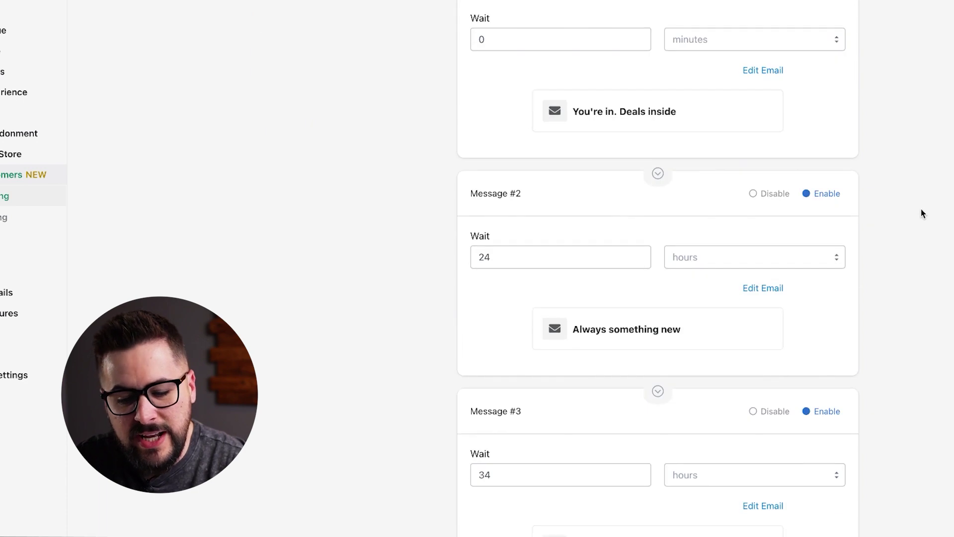
scroll(667, 207, up, 5)
scroll(674, 403, down, 5)
scroll(667, 385, up, 5)
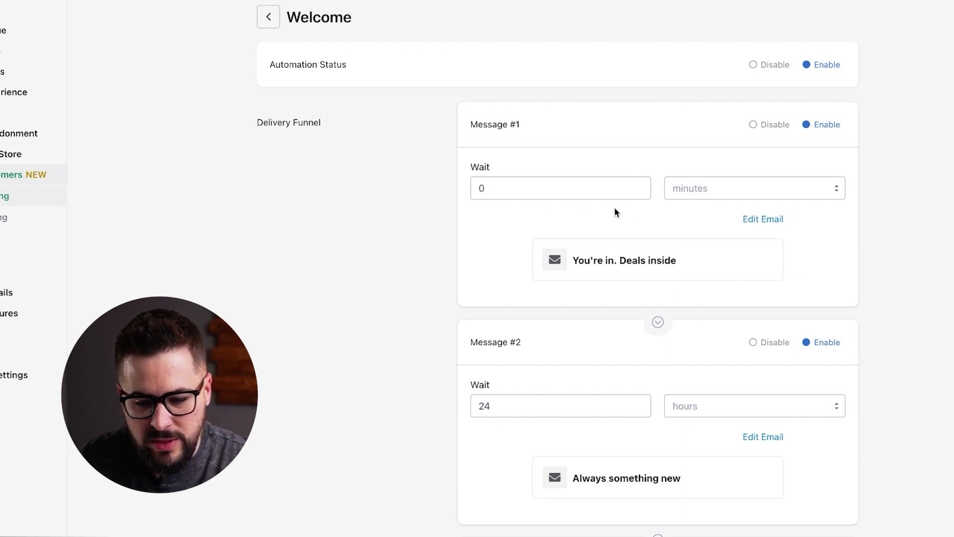
scroll(621, 219, down, 5)
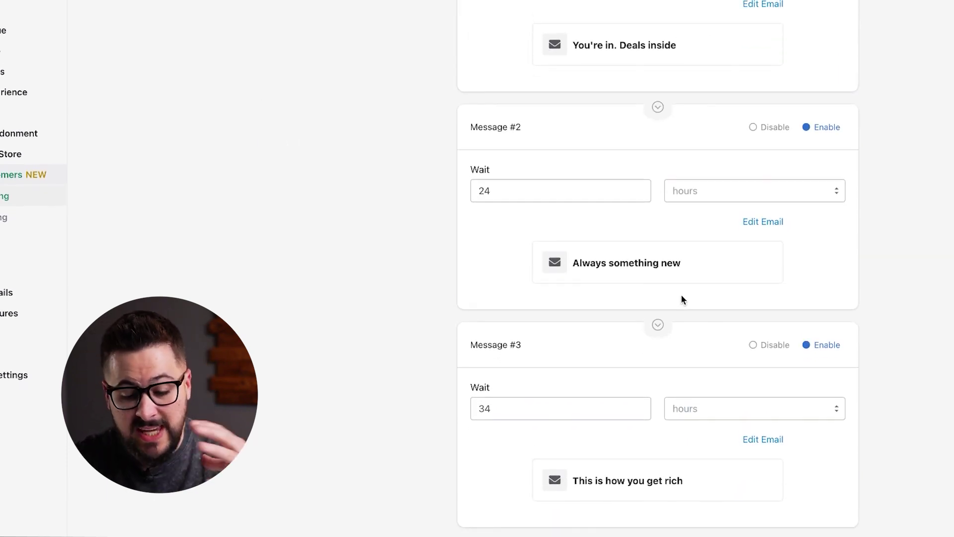
scroll(633, 337, up, 5)
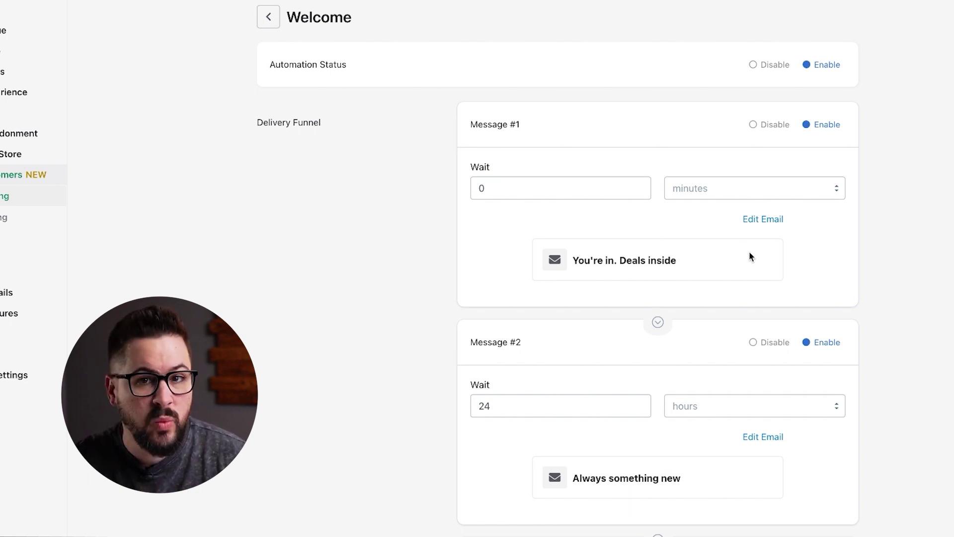
scroll(747, 223, down, 3)
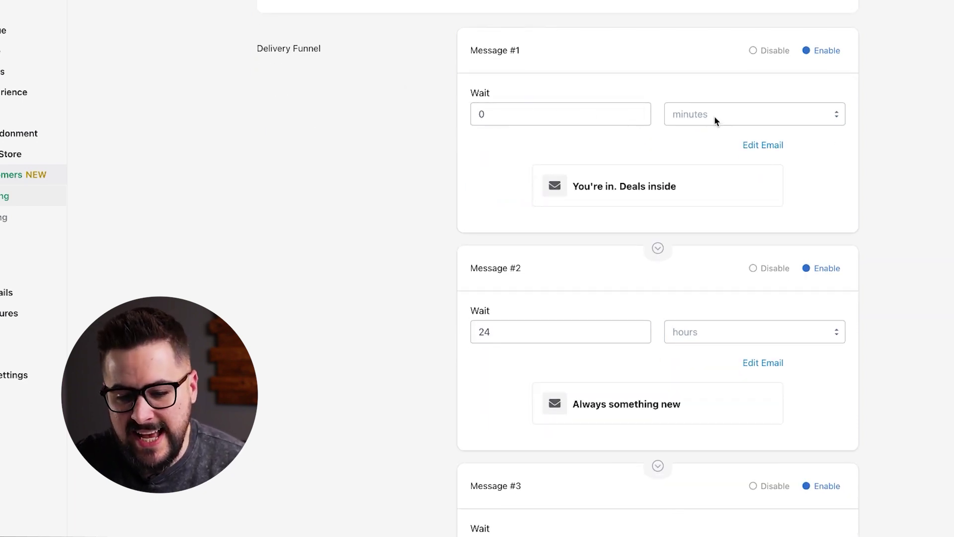
scroll(676, 239, down, 5)
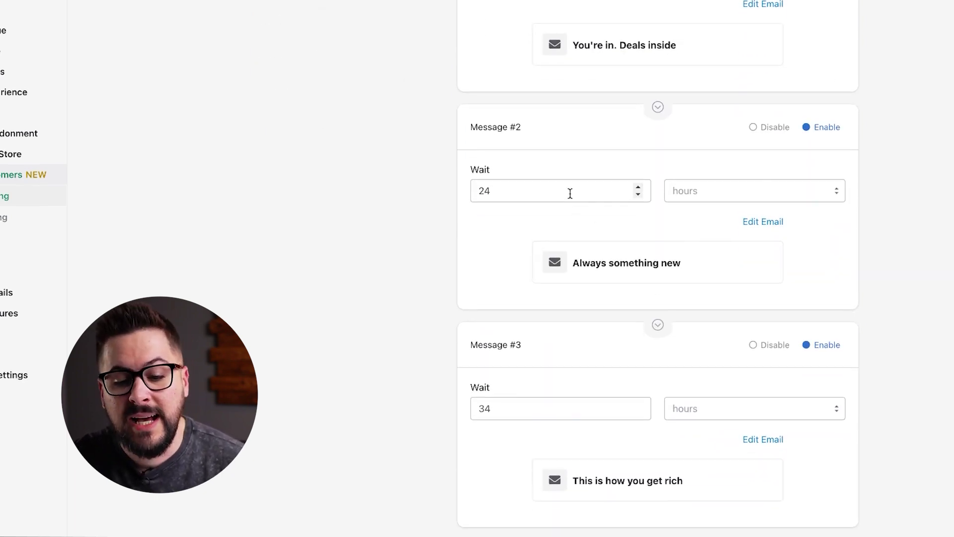
scroll(579, 222, up, 8)
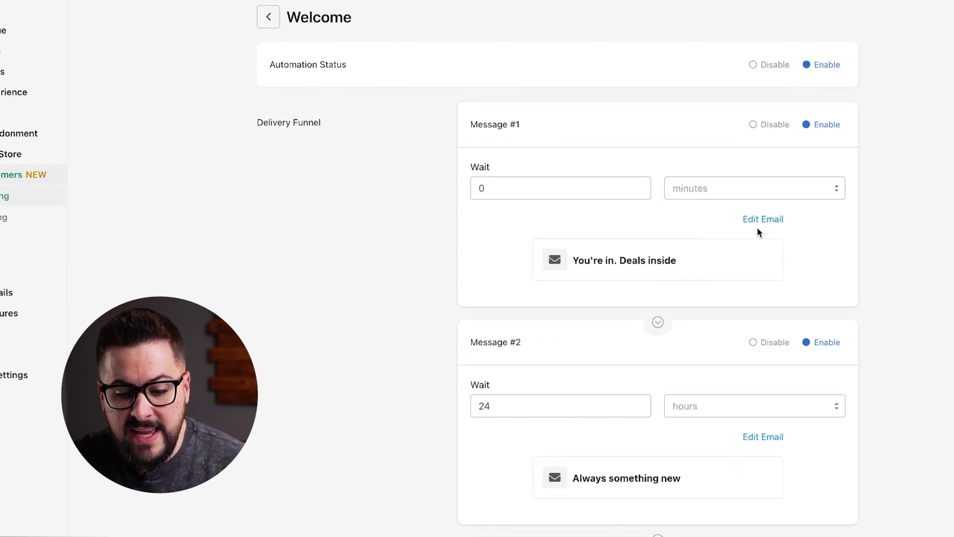
Step: Edit Welcome Message #1 and browse predefined templates, previewing 'Welcome new subscriber default'
click(768, 223)
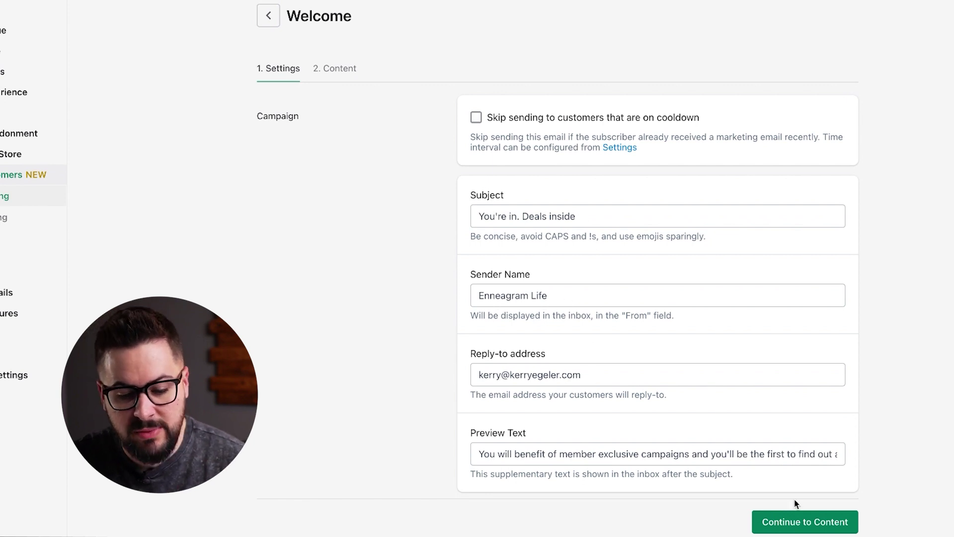
click(810, 522)
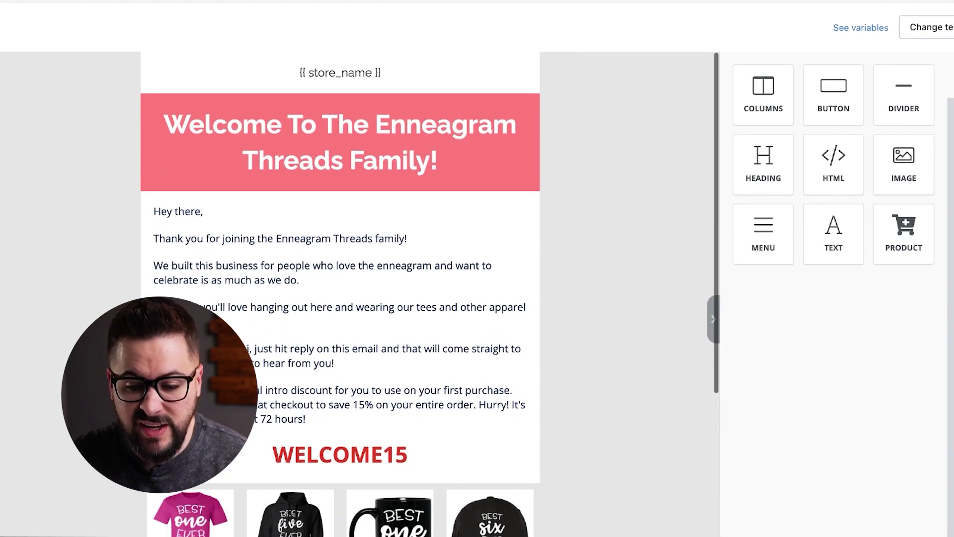
click(928, 27)
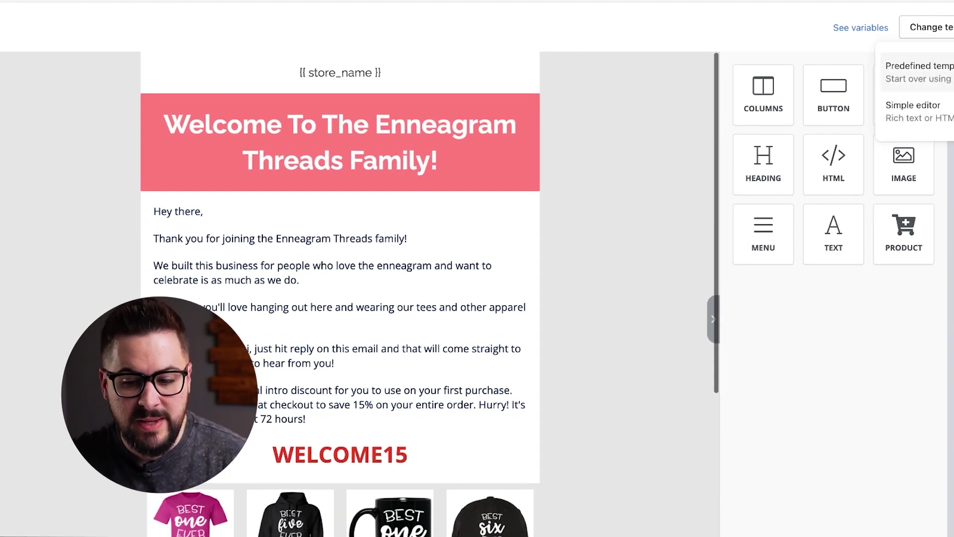
click(917, 72)
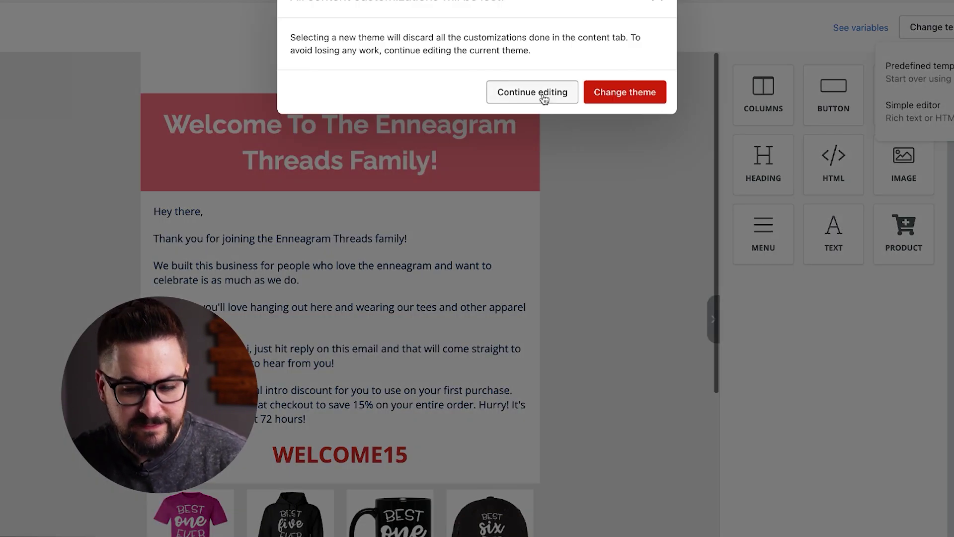
click(637, 100)
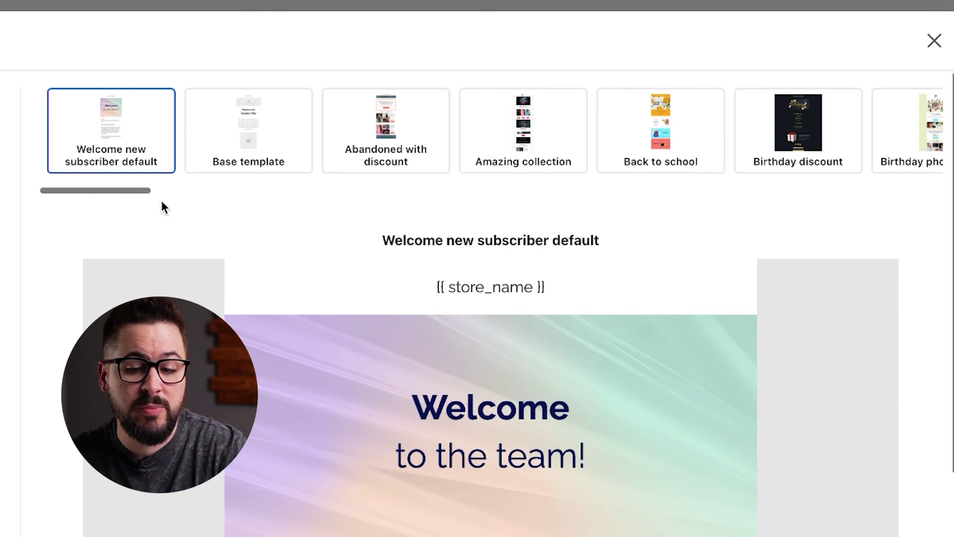
Step: Scroll through the template gallery, then close it without applying a new template
scroll(269, 156, right, 15)
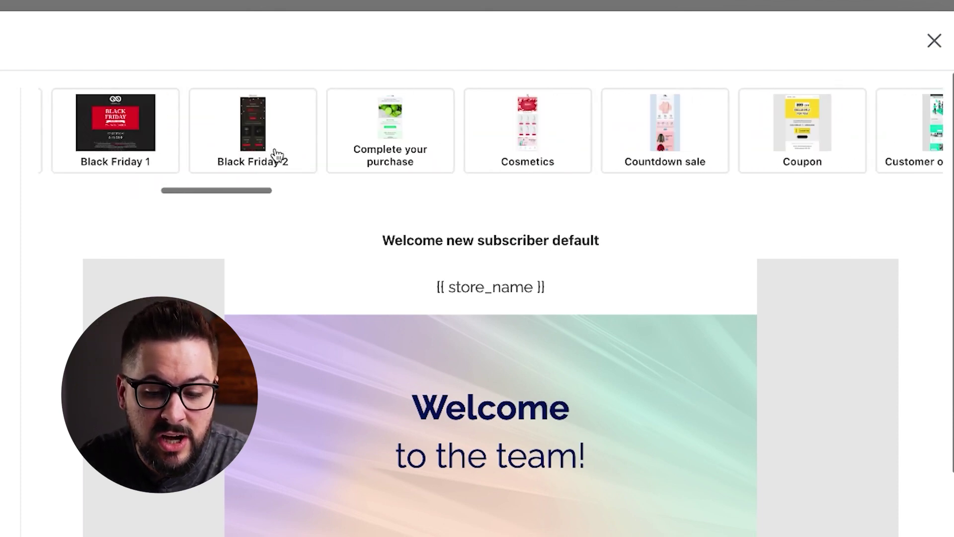
scroll(277, 155, right, 15)
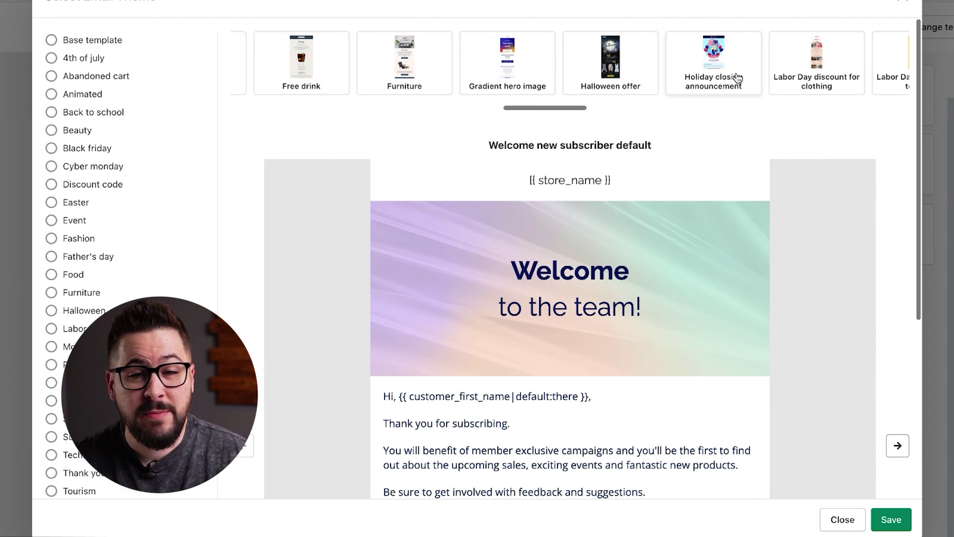
scroll(711, 159, right, 10)
scroll(742, 76, right, 1)
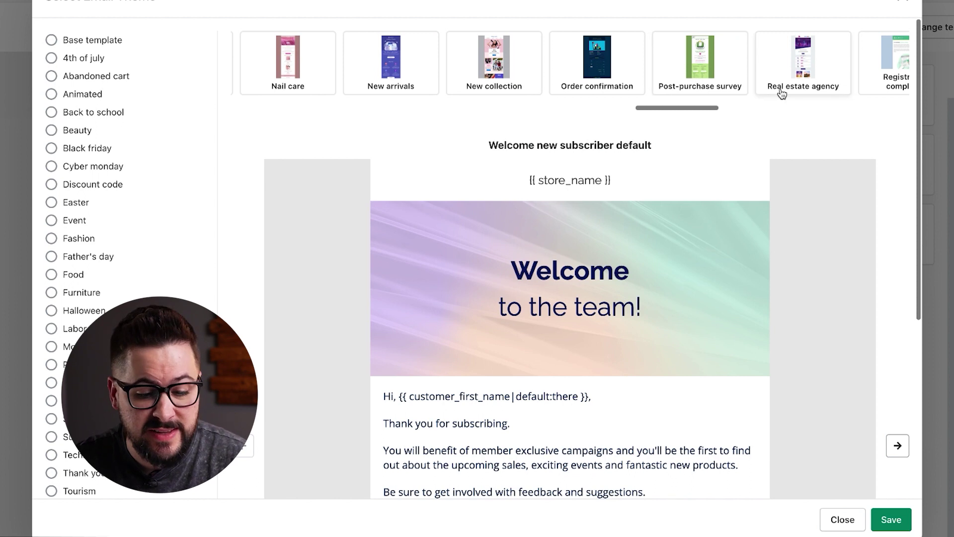
scroll(796, 74, right, 2)
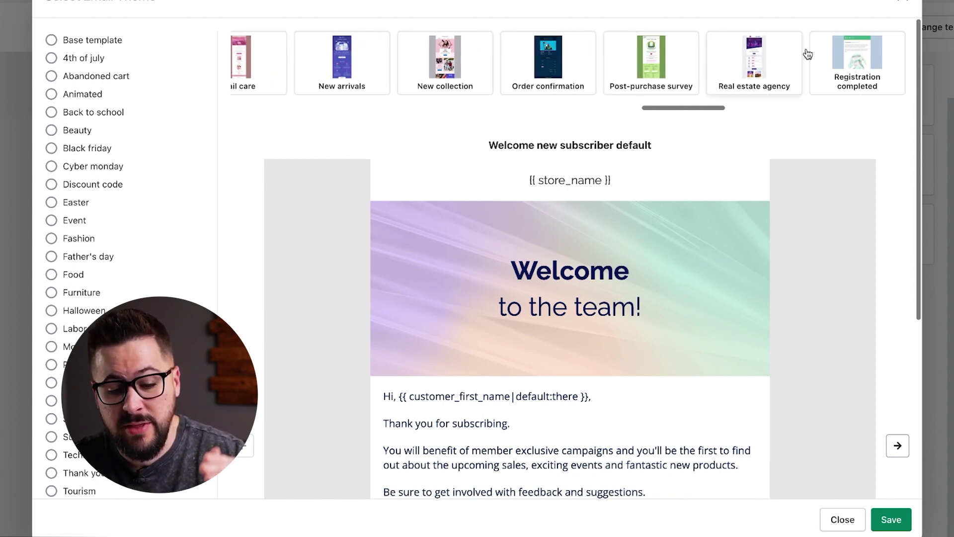
click(903, 2)
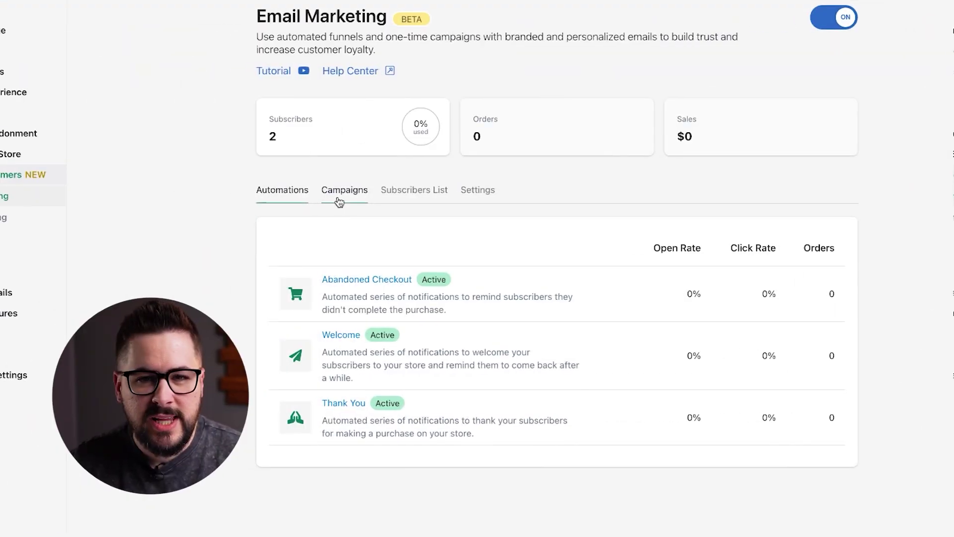
Step: Create a new e-mail campaign and add Existing customers (2) as its recipients
click(350, 200)
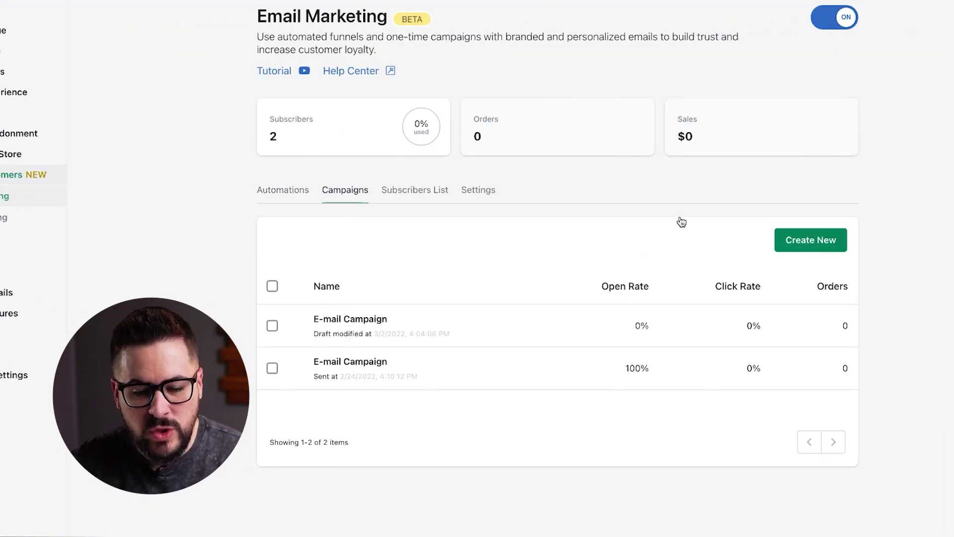
click(829, 248)
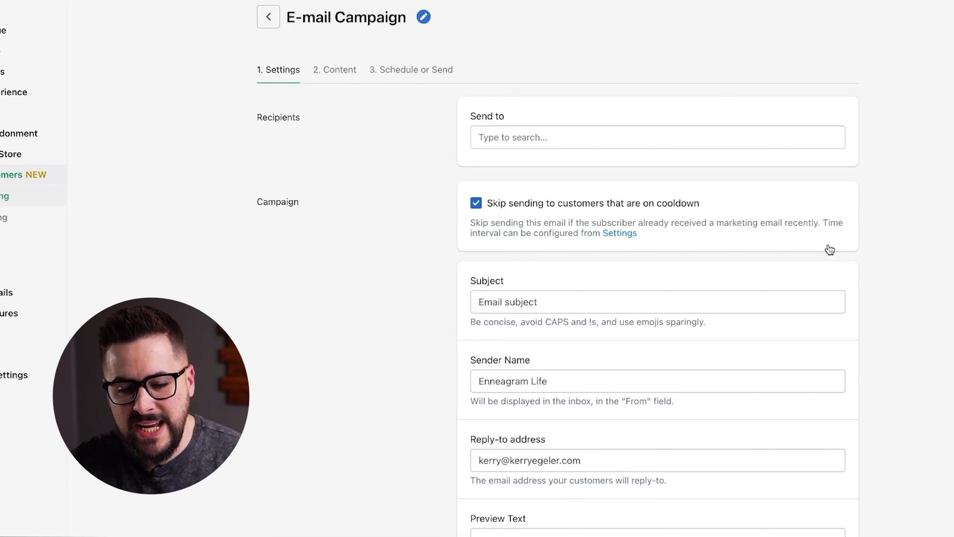
scroll(605, 177, down, 2)
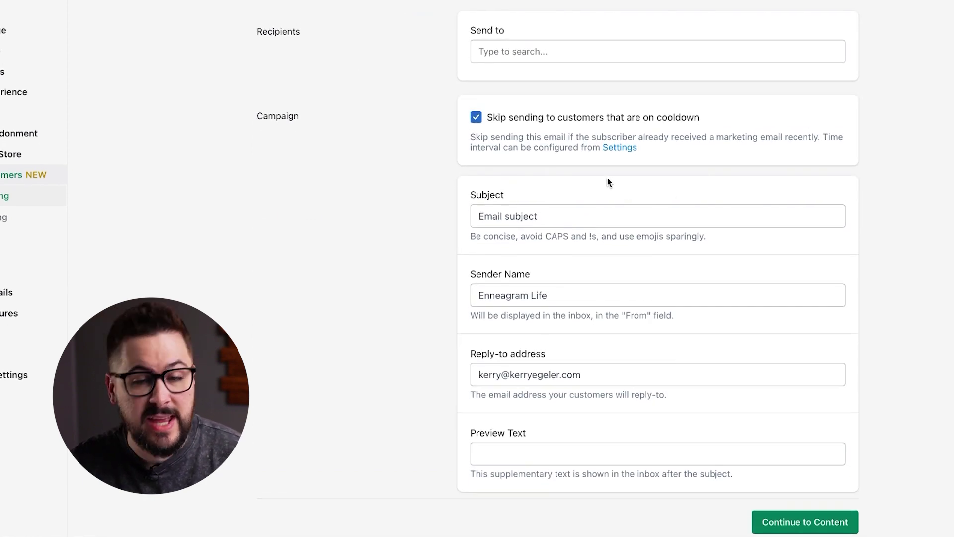
scroll(720, 229, up, 2)
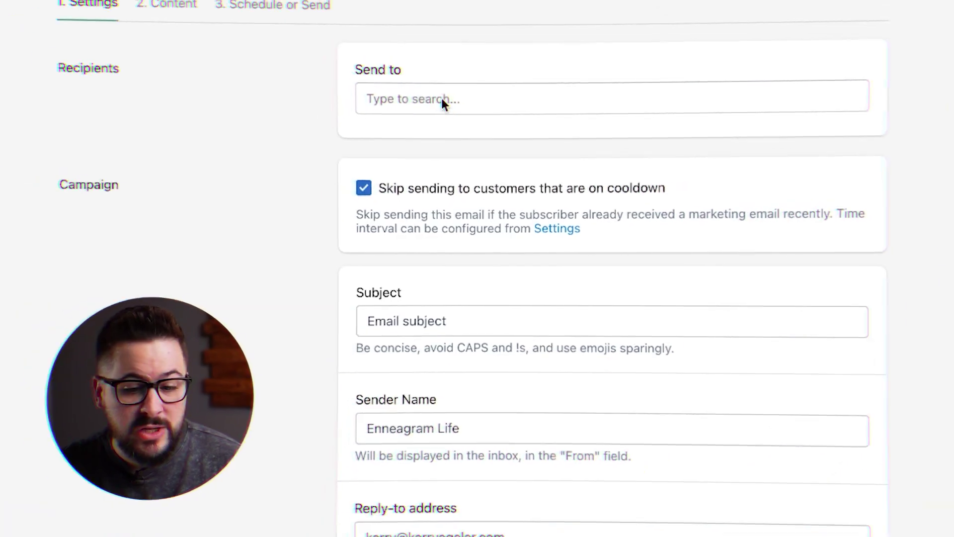
click(442, 98)
click(380, 182)
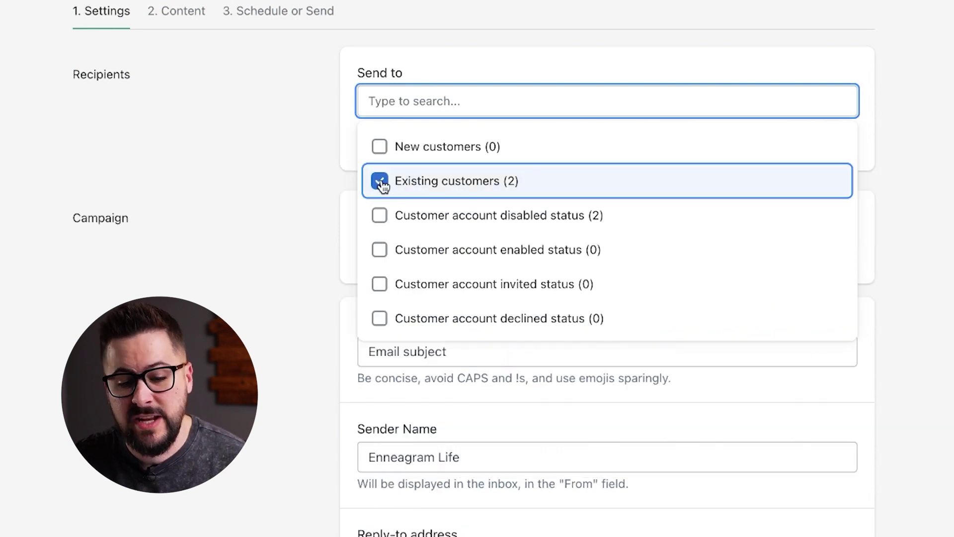
click(285, 178)
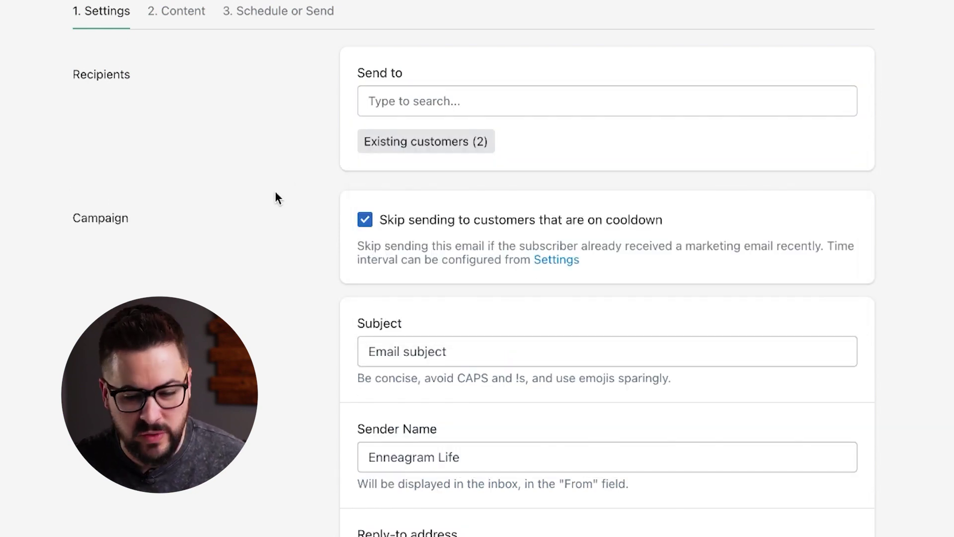
scroll(276, 194, down, 3)
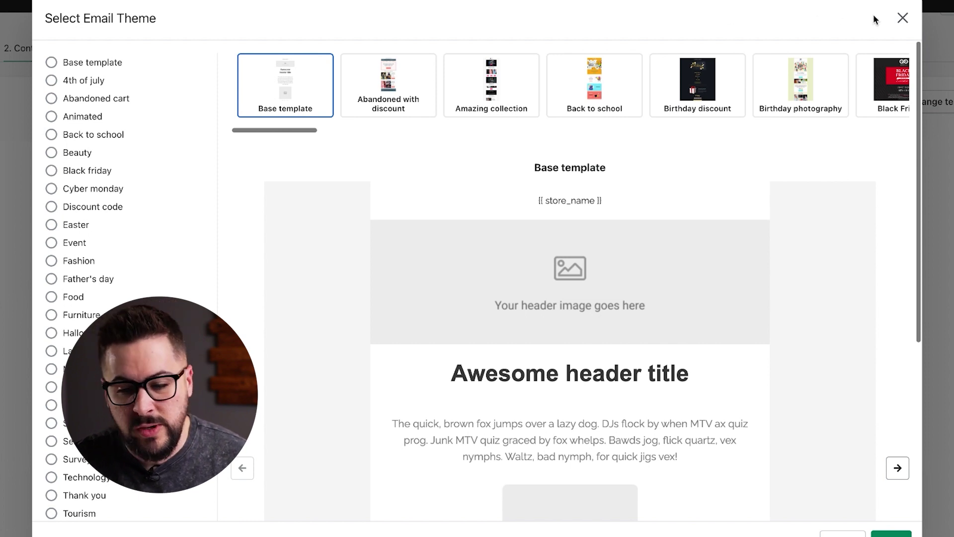
Step: Add a columns row to the empty campaign email and expand the Capture Leads sidebar section
click(903, 18)
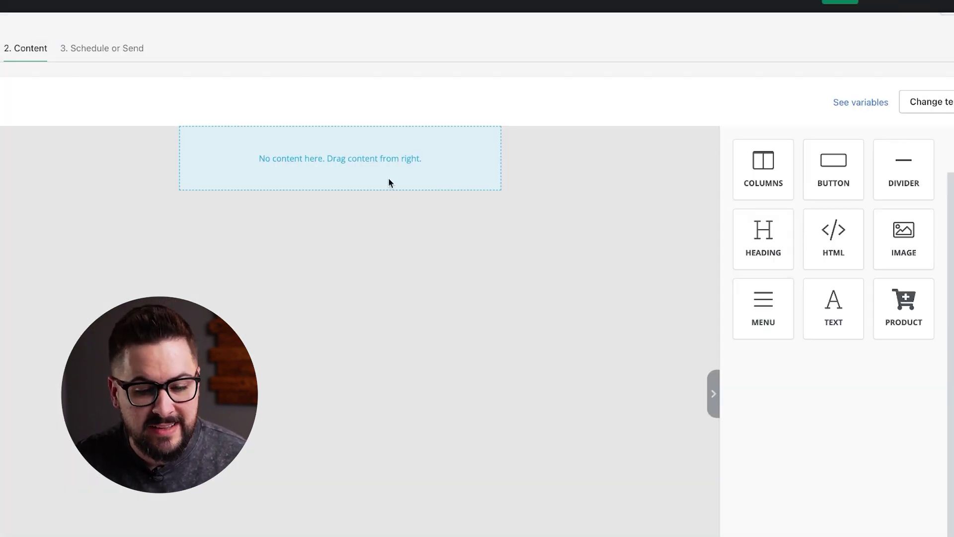
drag(779, 173, 347, 162)
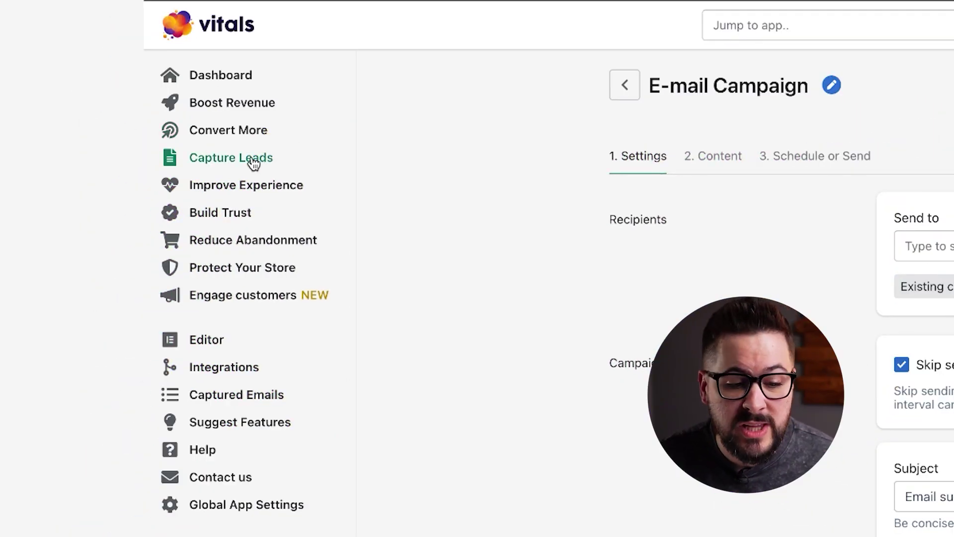
click(253, 161)
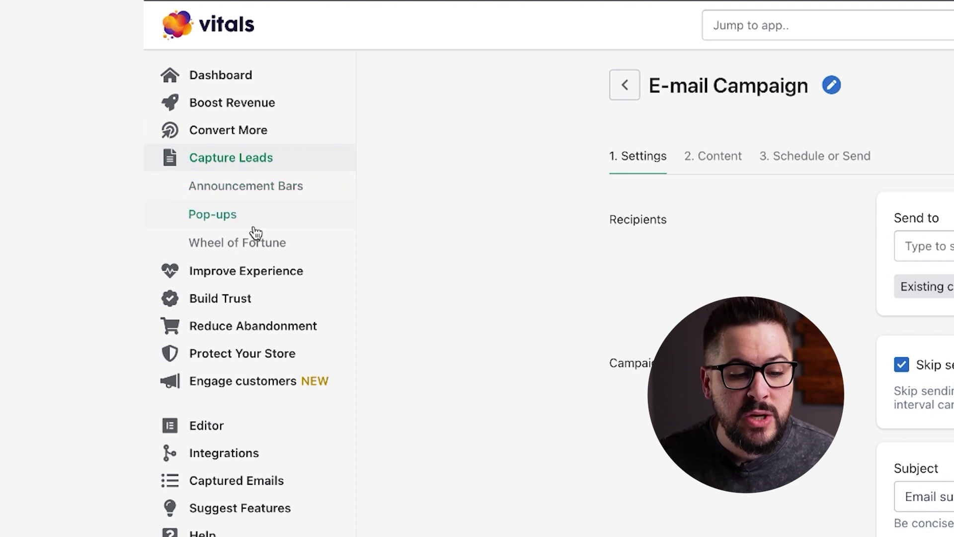